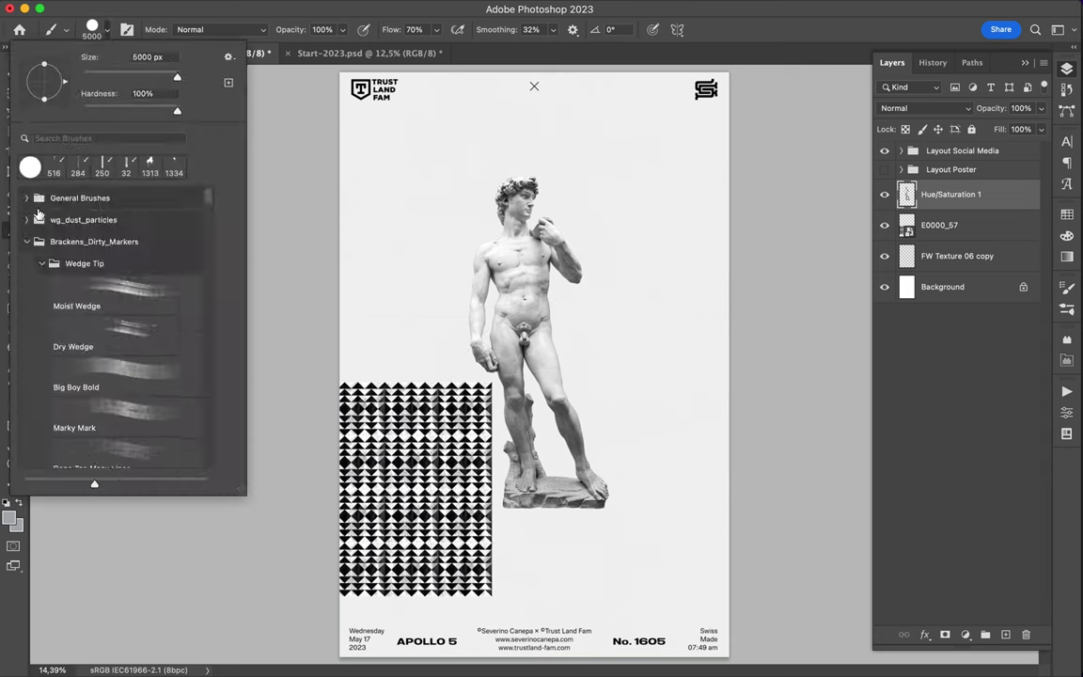
Switch to black paint and move the diamond pattern block beneath the statue
key("d")
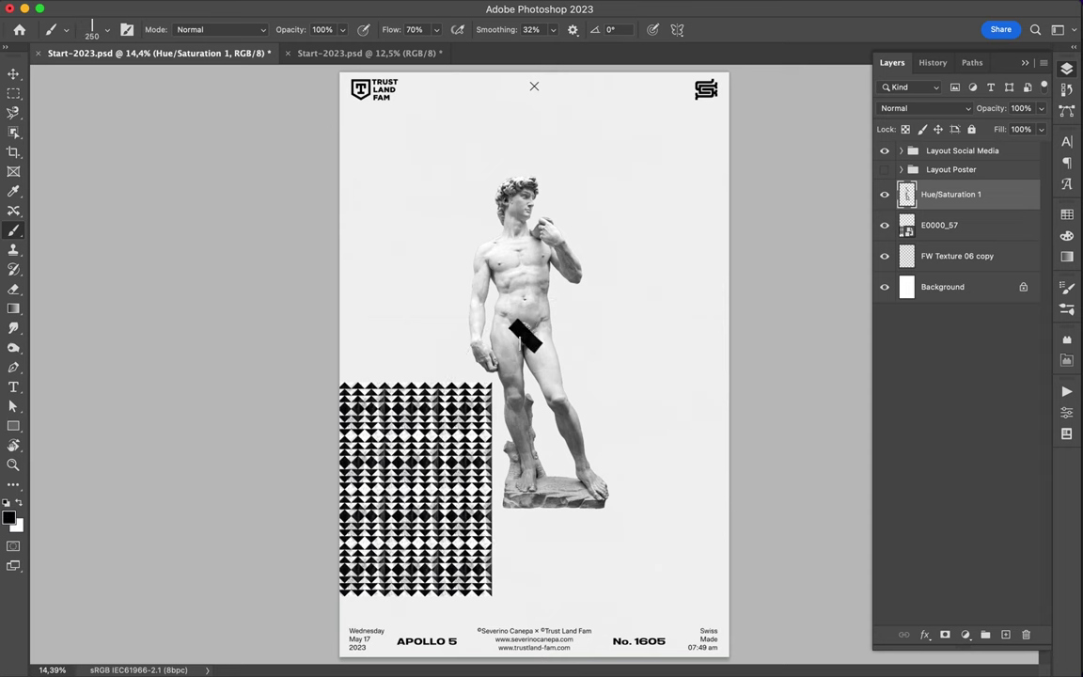
key("v")
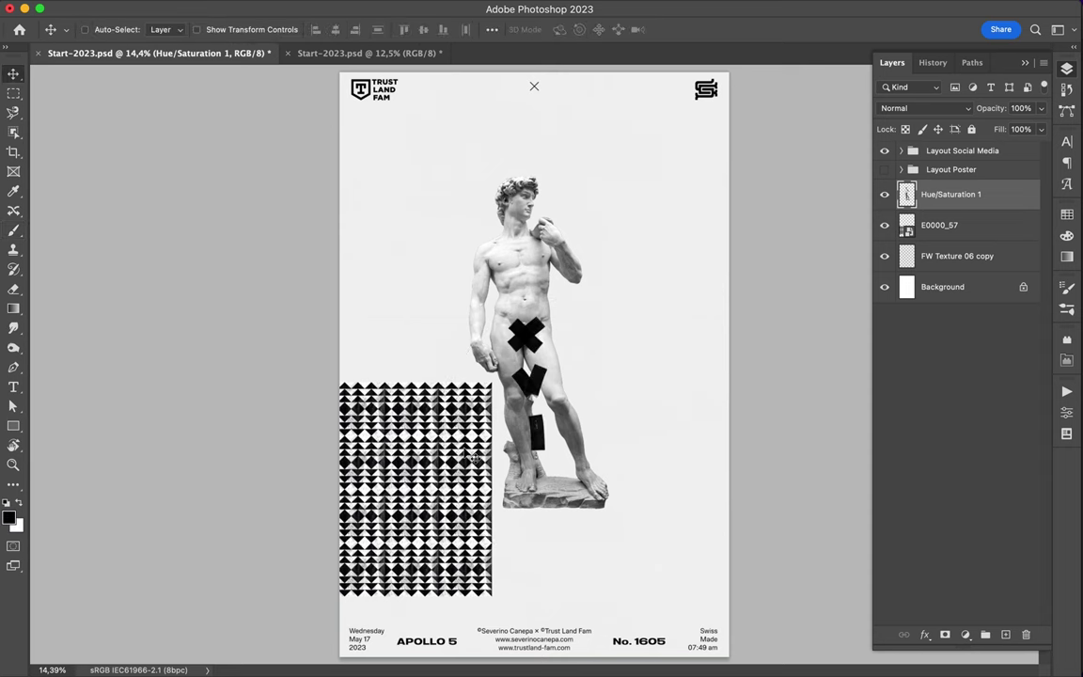
left_click_drag(413, 428, 571, 422)
Lasso a first fragment of the pattern and copy it to its own layer
key("l")
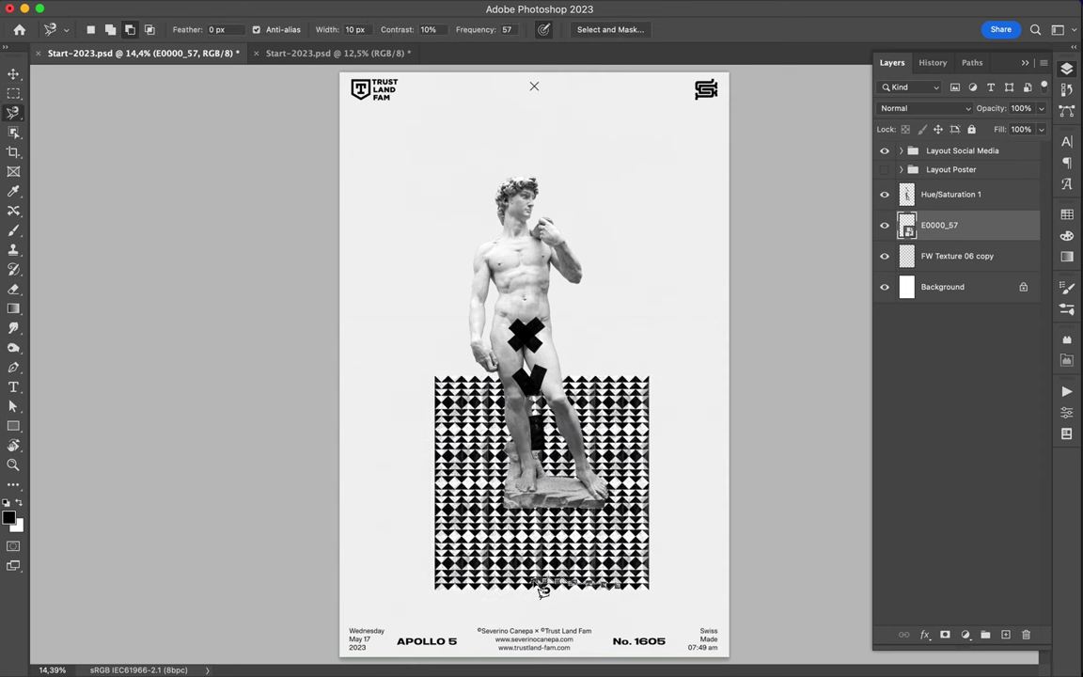
right_click(13, 112)
left_click(54, 115)
mouse_move(564, 526)
left_mouse_down()
mouse_move(461, 480)
mouse_move(611, 589)
mouse_move(640, 455)
left_mouse_up()
key("ctrl+j")
key("v")
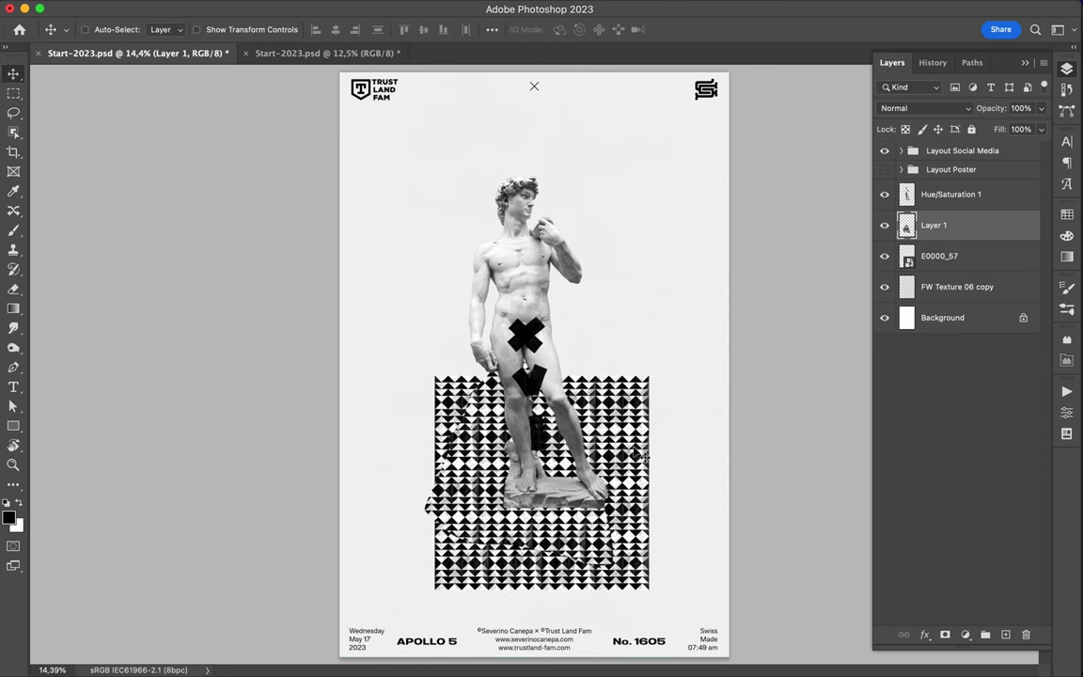
Cut a second pattern fragment onto a new layer and shift the pattern block up-right
left_click(938, 255)
key("l")
mouse_move(512, 423)
left_mouse_down()
mouse_move(498, 418)
mouse_move(571, 223)
left_mouse_up()
key("ctrl+j")
key("v")
left_click_drag(628, 444, 744, 376)
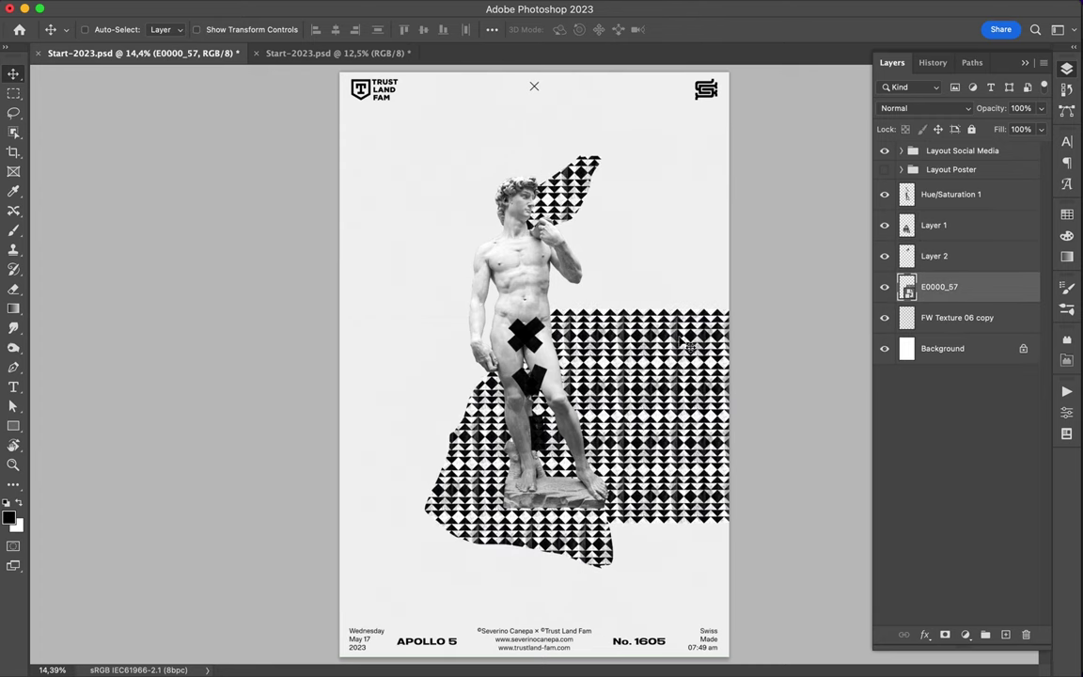
Copy another pattern piece to a new layer and place it above the statue's head
key("l")
key("ctrl+j")
mouse_move(656, 376)
left_mouse_down()
mouse_move(607, 340)
mouse_move(478, 158)
left_mouse_up()
key("v")
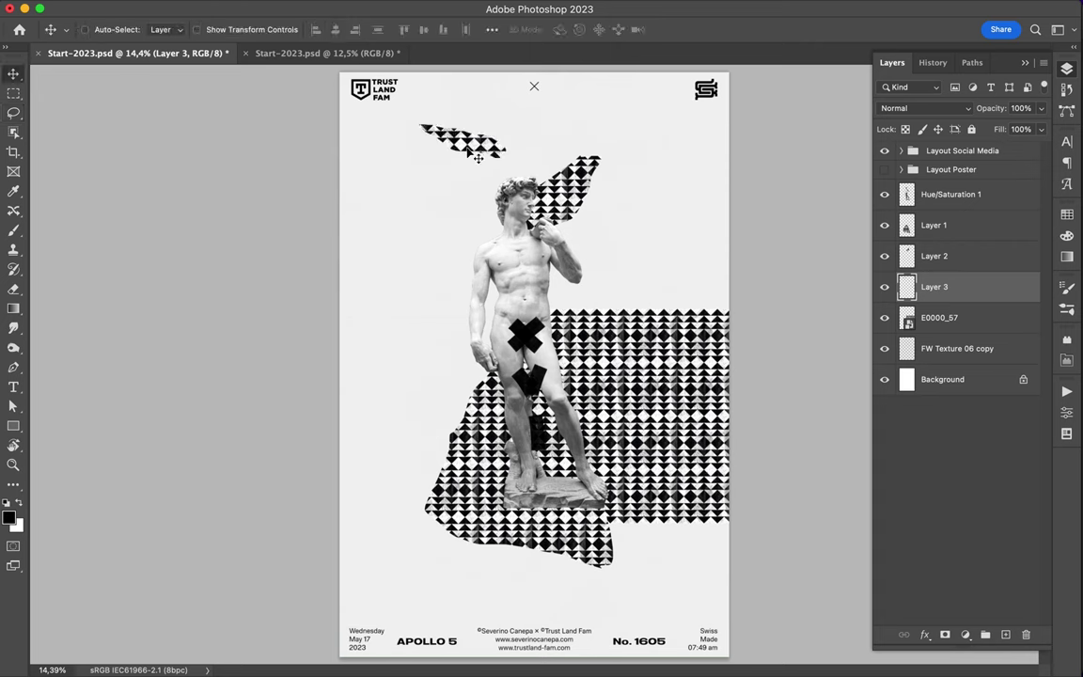
Cut a small pattern fragment onto a new layer and place it near the poster top
key("l")
mouse_move(550, 325)
left_mouse_down()
mouse_move(589, 329)
mouse_move(548, 94)
left_mouse_up()
key("ctrl+j")
key("v")
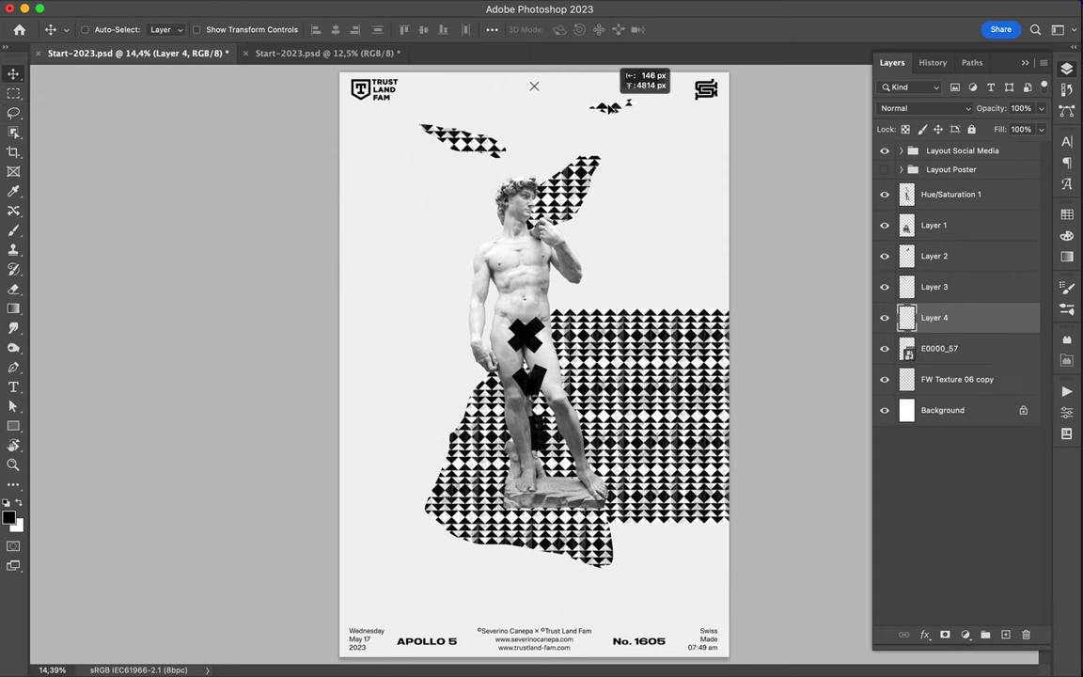
left_click_drag(696, 355, 763, 452)
Duplicate the pattern block layer and resize the copy with Free Transform
key("ctrl+z")
key("ctrl+j")
key("ctrl+t")
mouse_move(679, 206)
left_mouse_down("alt")
mouse_move(641, 235)
mouse_move(647, 223)
left_mouse_up("alt")
key("Return")
Cut a large fragment, hide both full pattern layers, and move it to the lower left
key("l")
left_click_drag(472, 256, 390, 275)
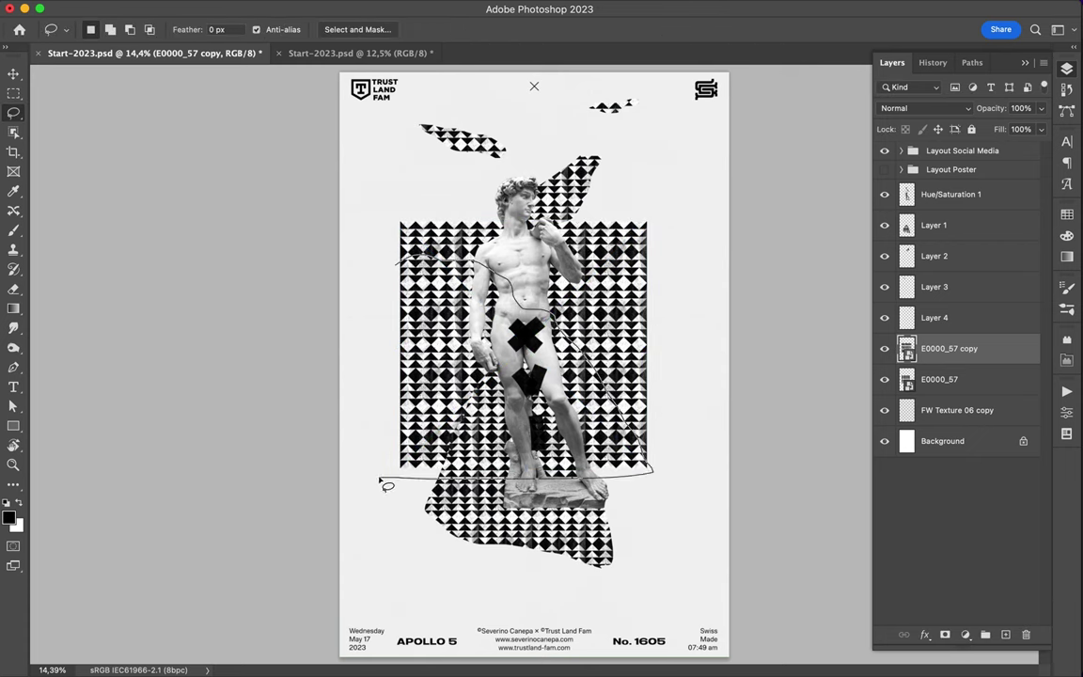
key("ctrl+j")
key("v")
left_click_drag(883, 378, 884, 410)
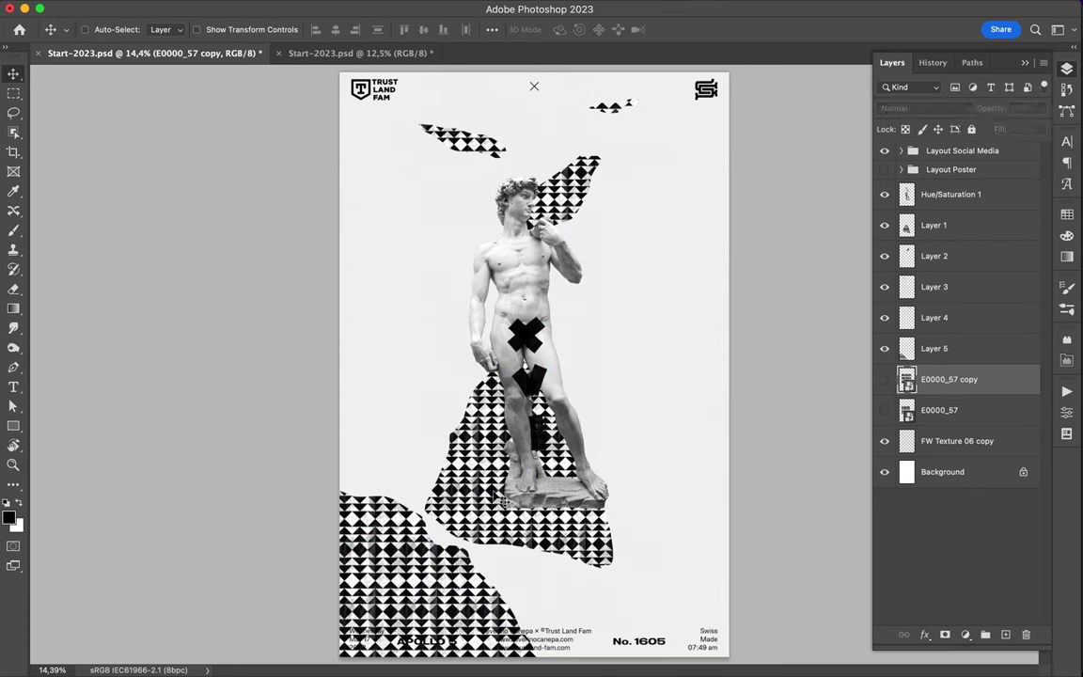
left_click_drag(453, 535, 467, 489, "ctrl")
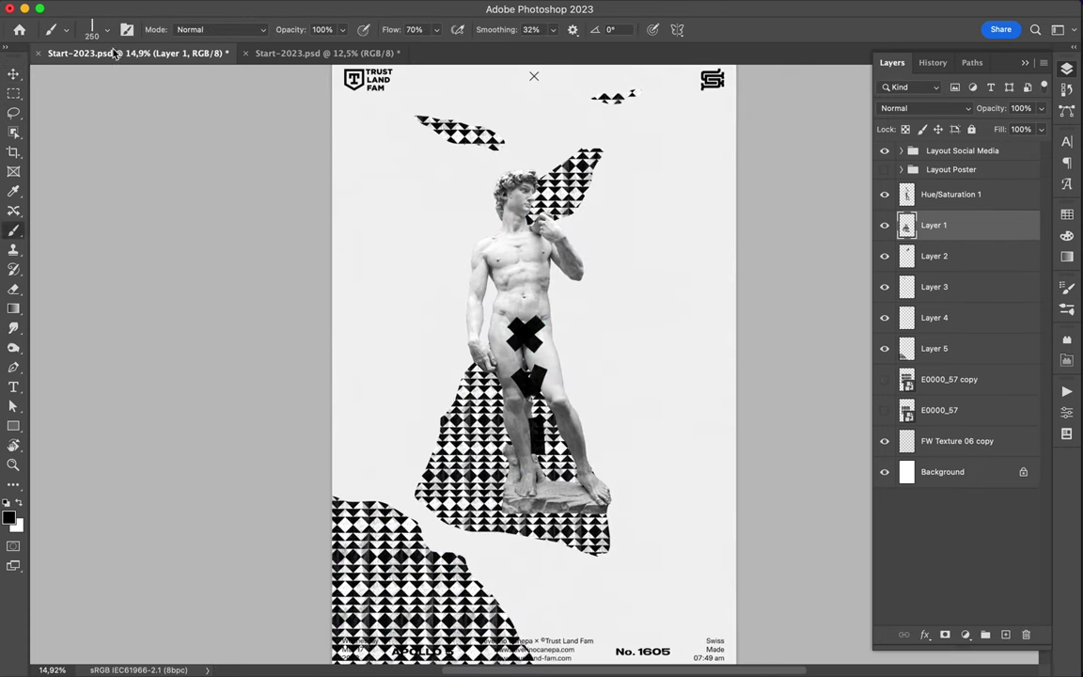
Paint a pink strip down the poster's left edge
scroll(528, 293, "down", 2)
left_click_drag(363, 155, 359, 371)
key("ctrl+z")
mouse_move(361, 101)
left_mouse_down()
mouse_move(357, 366)
mouse_move(404, 594)
mouse_move(387, 615)
mouse_move(475, 617)
left_mouse_up()
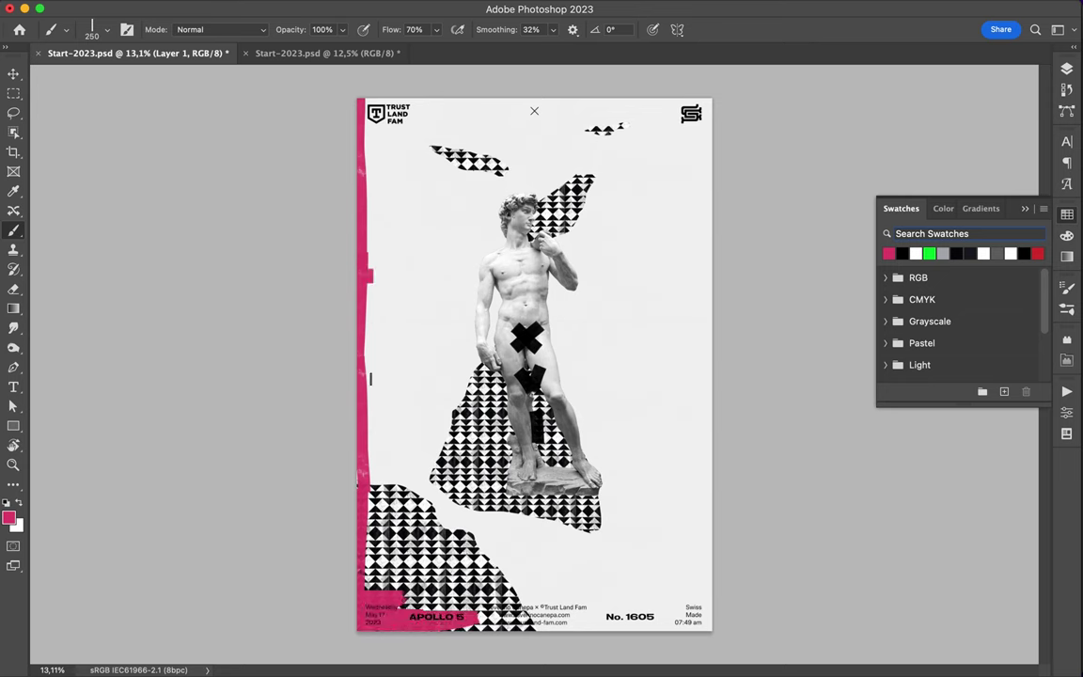
left_click_drag(370, 378, 373, 414)
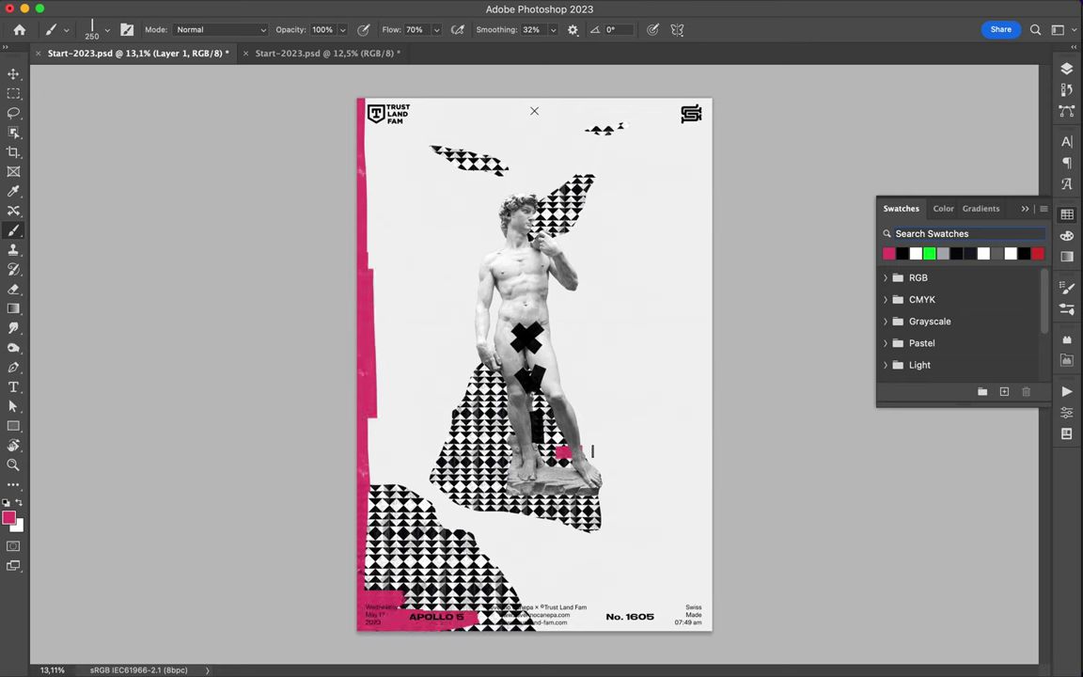
On Layer 6, paint a broad pink band at lower right and a patch behind the statue
left_click(1067, 69)
left_click(935, 441)
left_click_drag(514, 550, 712, 624)
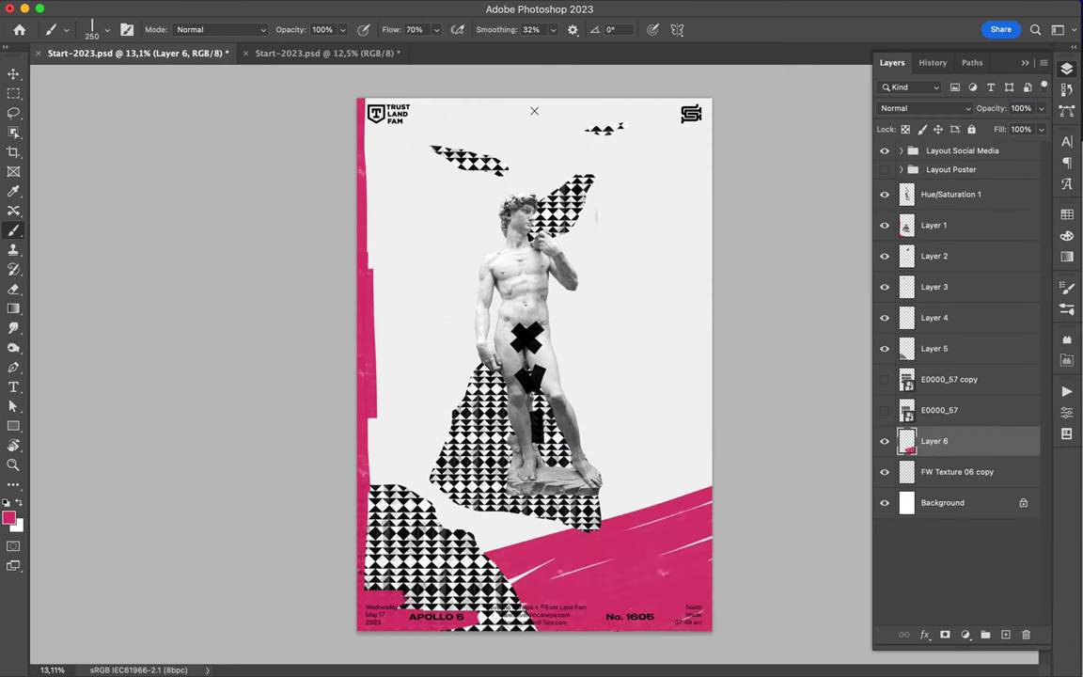
left_click_drag(564, 158, 647, 223)
mouse_move(550, 192)
left_mouse_down()
mouse_move(508, 197)
mouse_move(590, 233)
left_mouse_up()
mouse_move(480, 196)
left_mouse_down()
mouse_move(465, 207)
mouse_move(645, 290)
mouse_move(540, 295)
left_mouse_up()
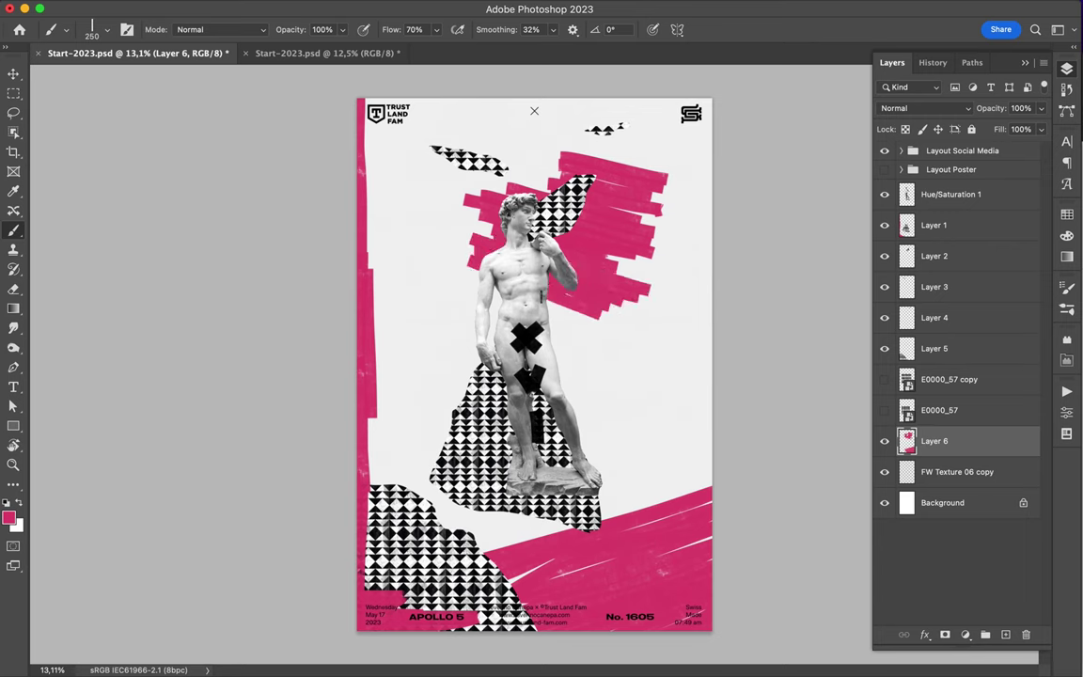
Add a diagonal pink stroke right of the statue and a curved pink arc left of it
left_click_drag(552, 348, 617, 450)
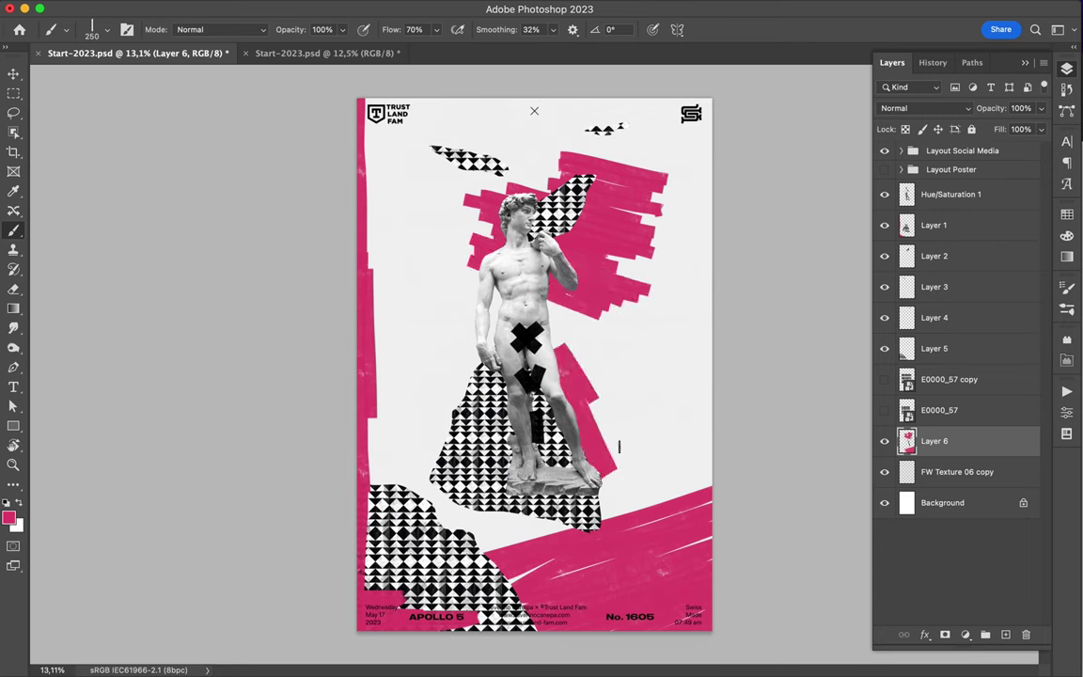
left_click_drag(454, 273, 432, 381)
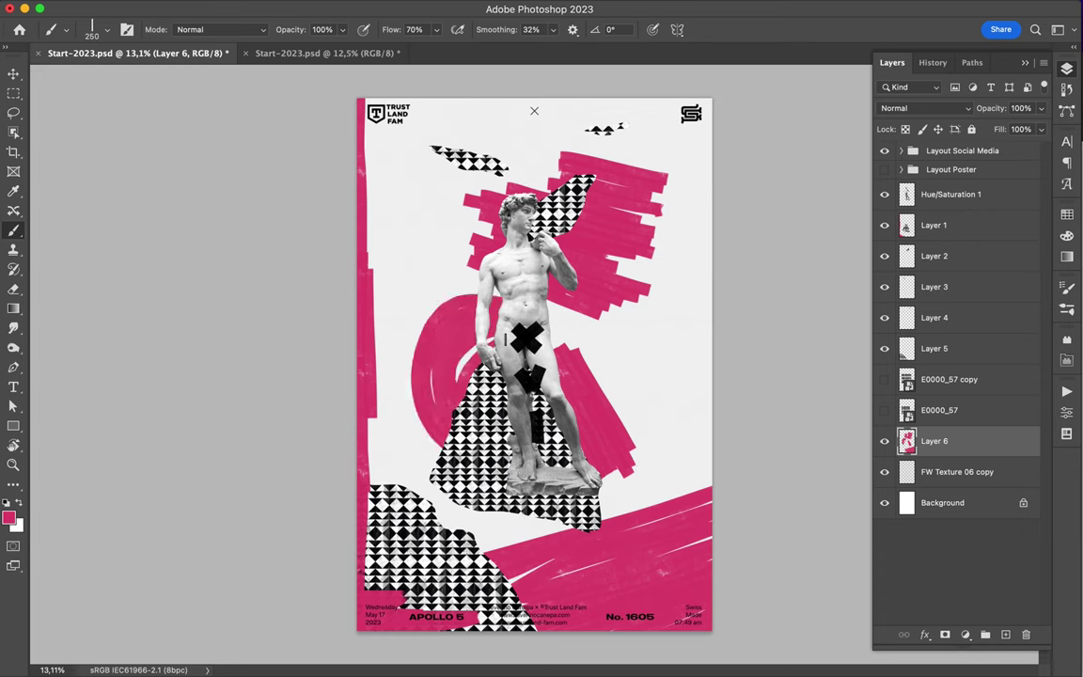
left_click_drag(451, 301, 432, 401)
Paint a large textured black stroke right of the statue, then pick the Hard Round brush
key("v")
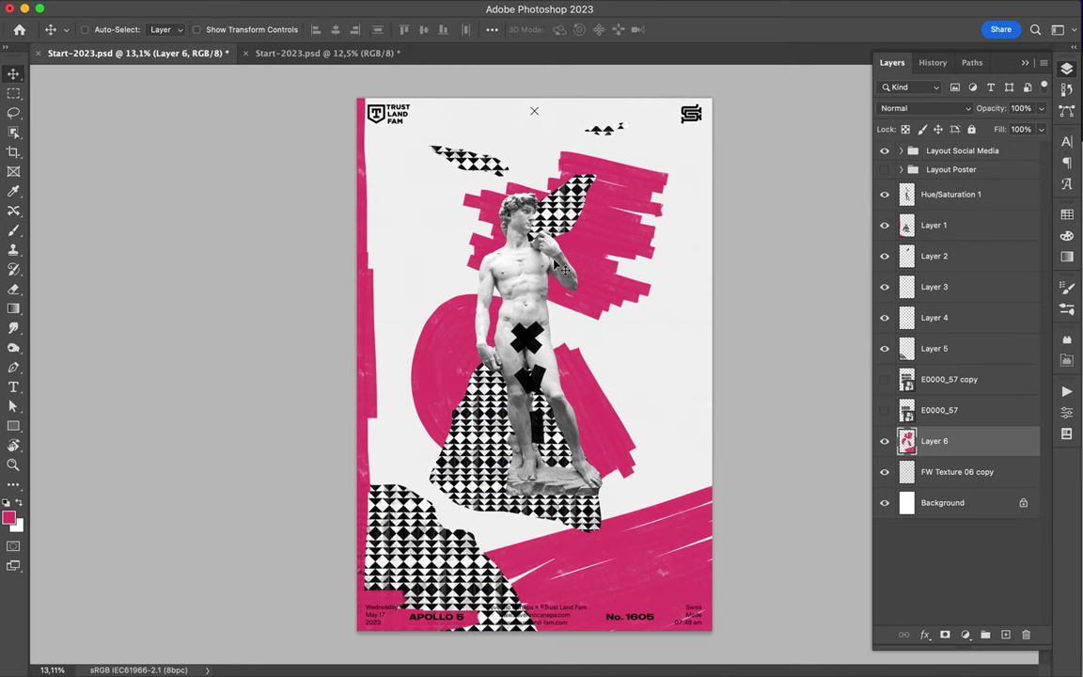
key("b")
left_click(91, 30)
scroll(113, 282, "down", 5)
scroll(113, 282, "down", 5)
double_click(113, 324)
left_click_drag(559, 301, 663, 333)
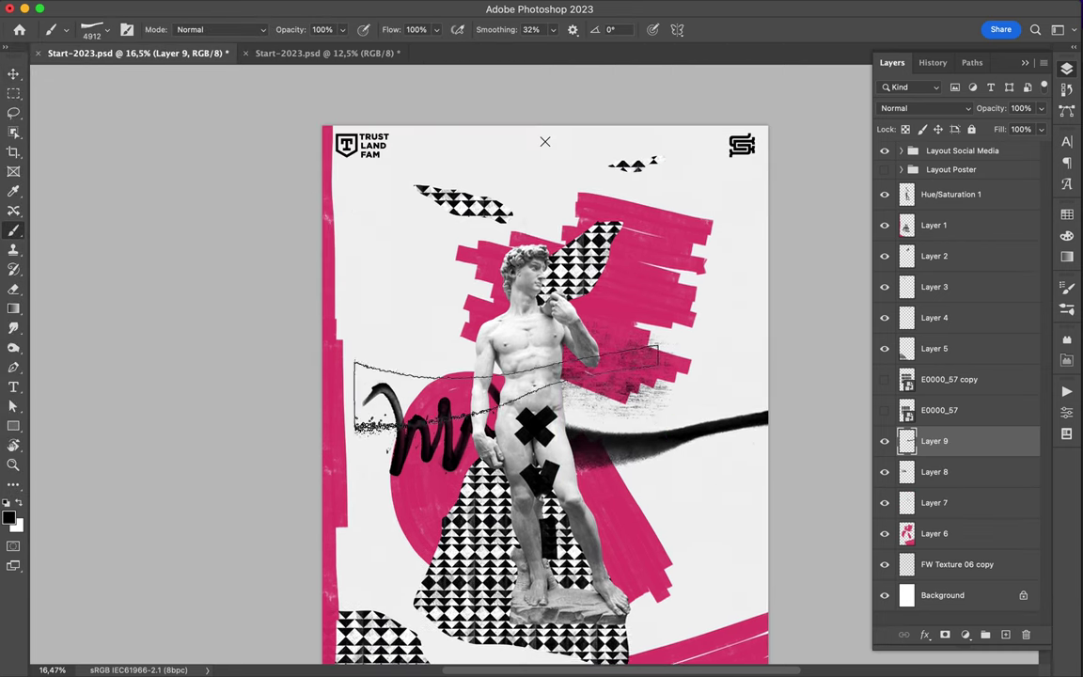
right_click(531, 226)
left_click(639, 447)
Draw thin, looping and curved black lines on the poster, plus thicker strokes near the statue base
left_click_drag(696, 254, 611, 257)
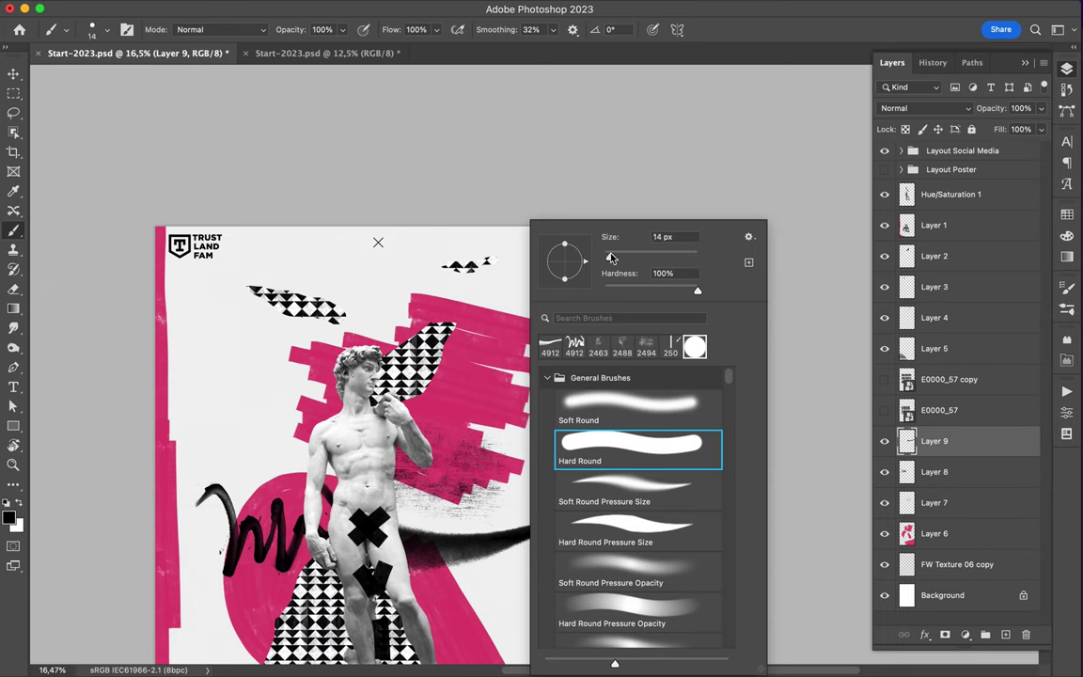
key("Escape")
left_click_drag(318, 421, 405, 385)
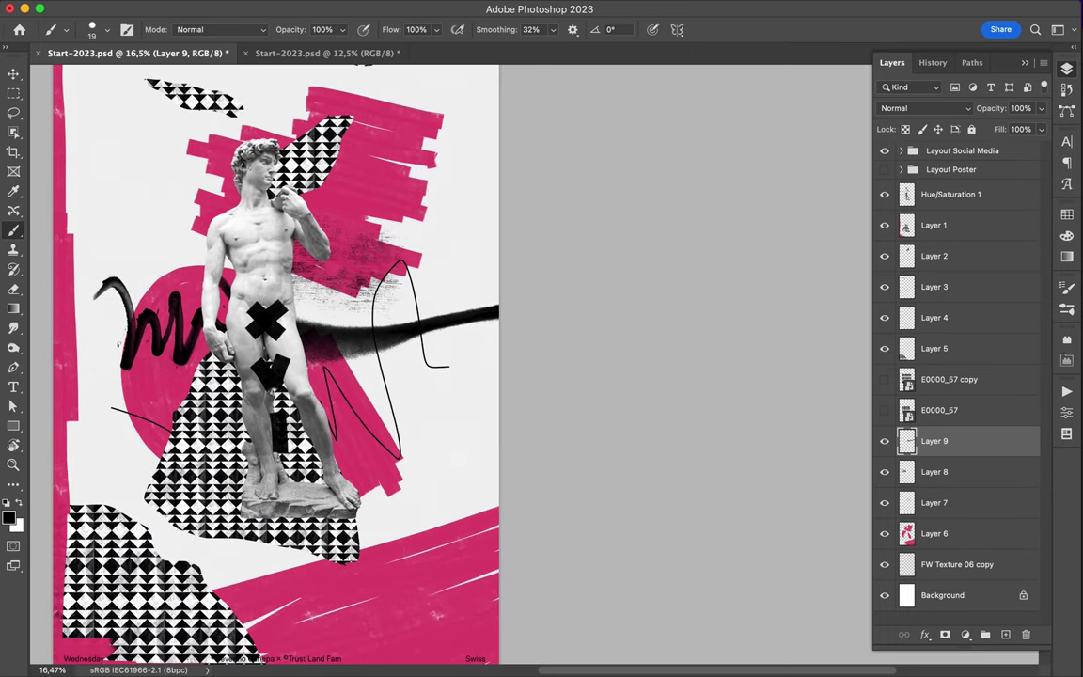
scroll(281, 376, "up", 3)
left_click_drag(266, 282, 324, 315)
left_click_drag(77, 271, 143, 366)
scroll(225, 602, "up", 5)
scroll(157, 247, "up", 3)
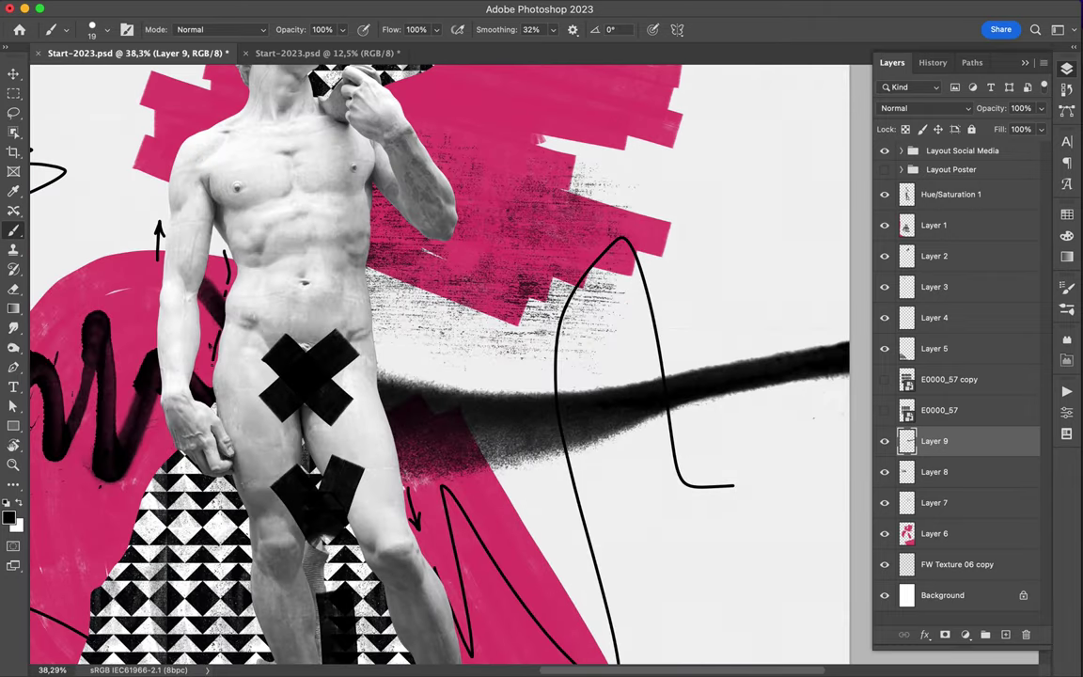
scroll(423, 376, "down", 5)
mouse_move(442, 406)
left_mouse_down()
mouse_move(543, 507)
mouse_move(508, 273)
left_mouse_up()
Add more freehand lines across the poster, shrink the brush to 1 px, and start a new layer
left_click(92, 29)
key("super+0")
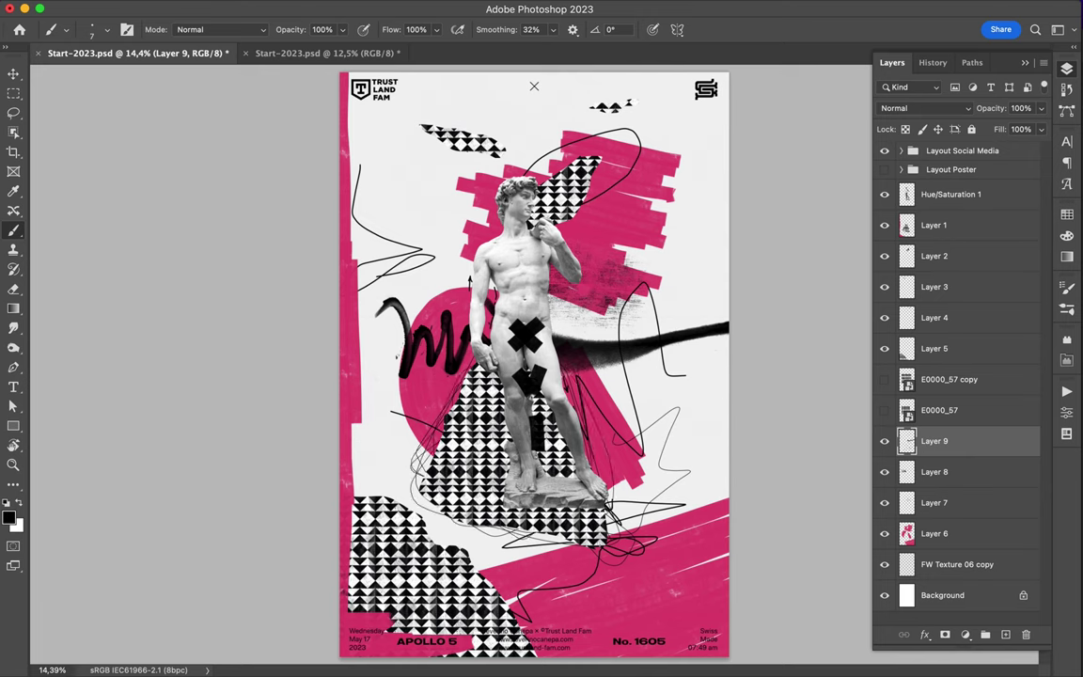
left_click_drag(441, 432, 316, 185)
left_click_drag(321, 268, 729, 291)
left_click(106, 29)
left_click_drag(104, 58, 47, 58)
key("Return")
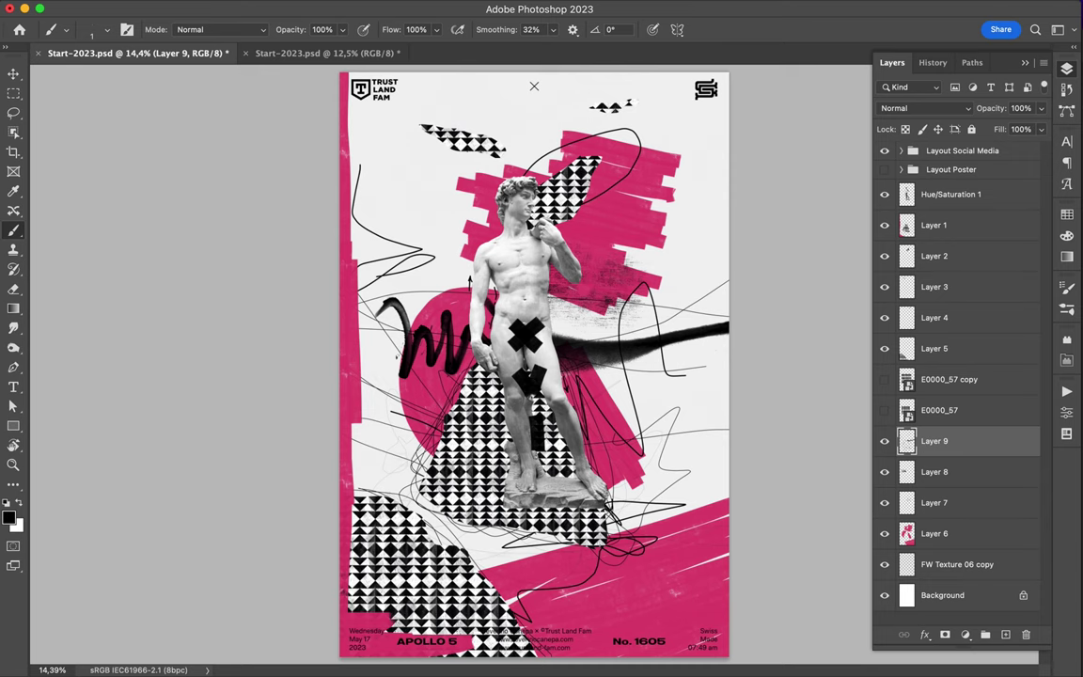
key("x")
key("super+shift+alt+n")
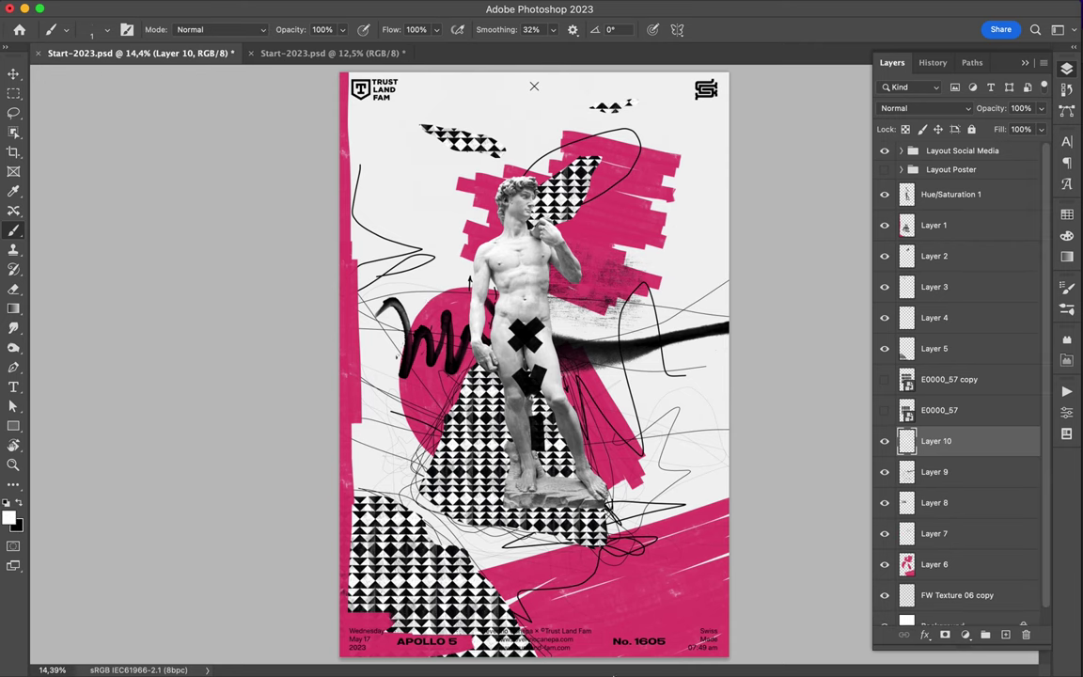
Choose a broader 60 px brush preset
left_click(65, 29)
scroll(103, 310, "down", 5)
double_click(103, 275)
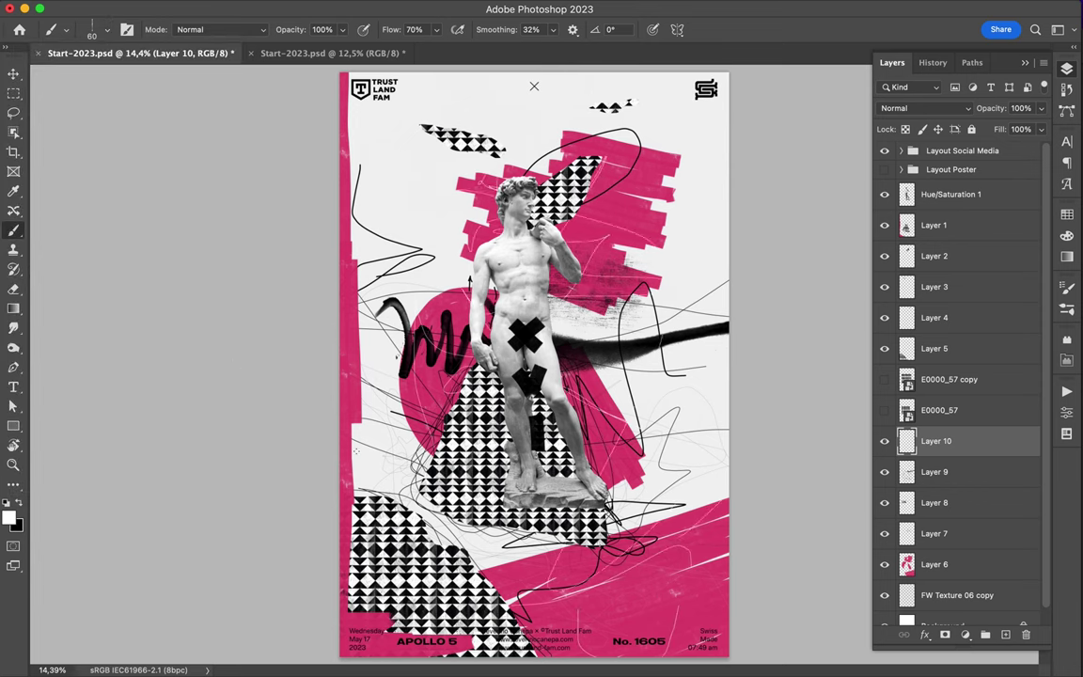
Duplicate the E0000_57 copy pattern layer and move the duplicate below Layer 6
key("super+v")
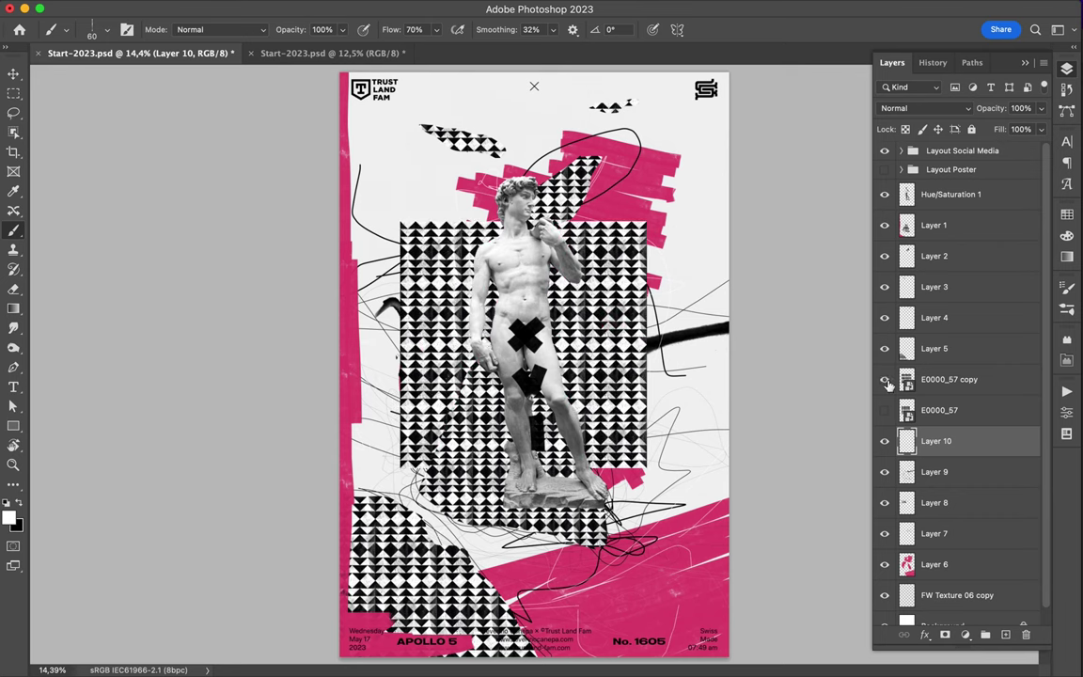
key("m")
key("v")
left_click(949, 379)
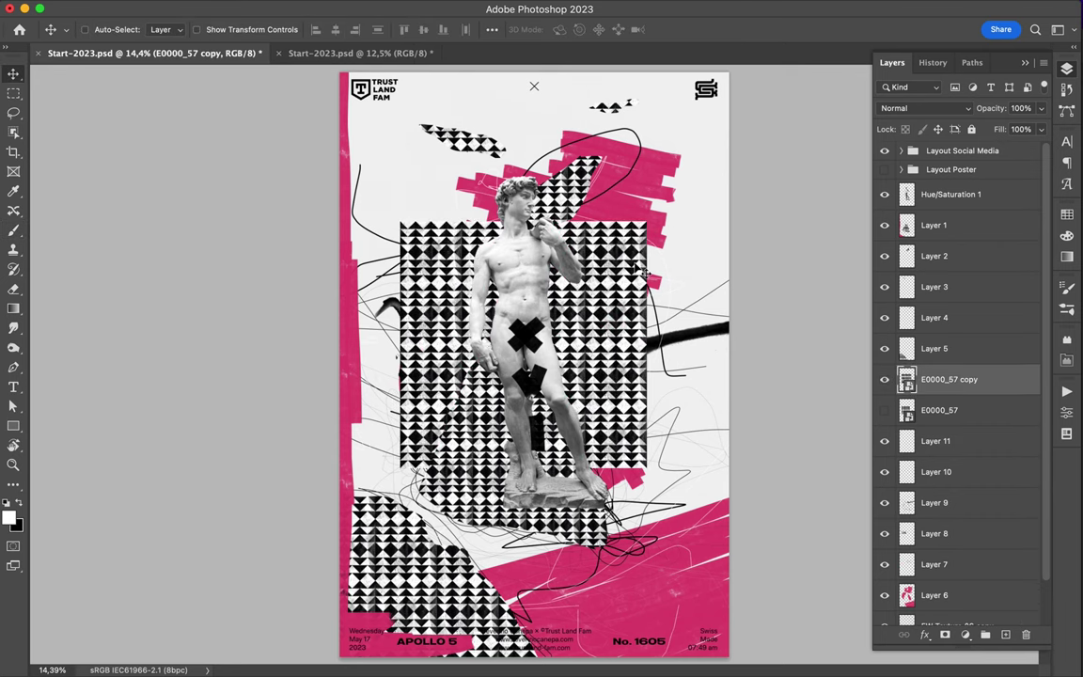
key("ctrl+j")
left_click_drag(940, 379, 955, 553)
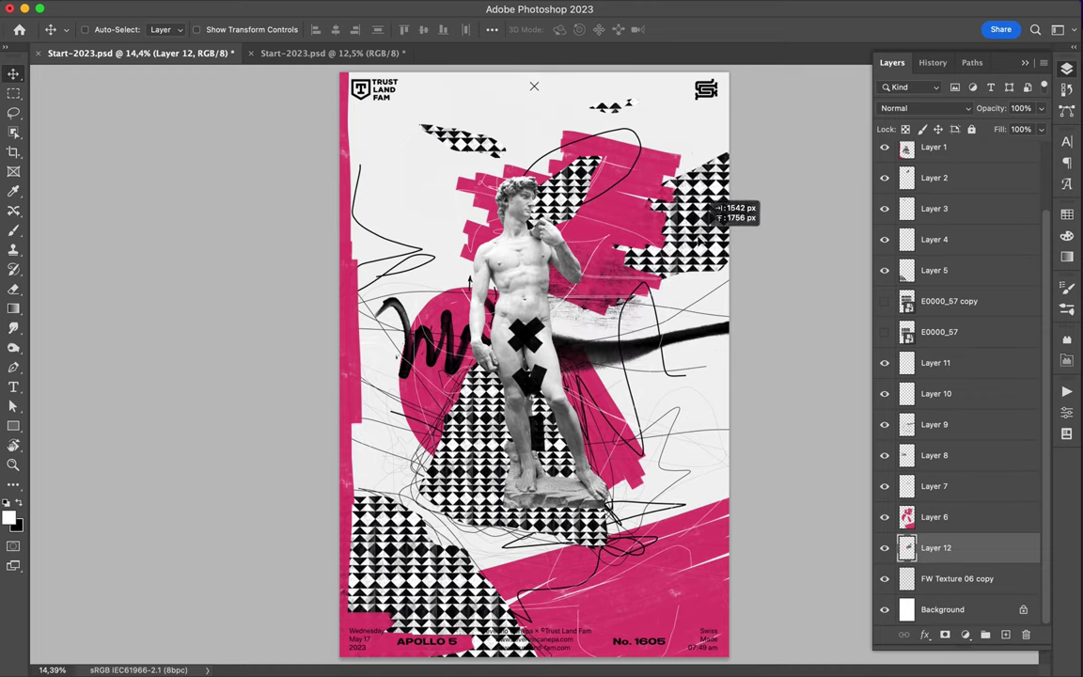
scroll(627, 563, "up", 3)
On a new layer, scribble black strokes across the statue's leg
left_click(1004, 633)
key("b")
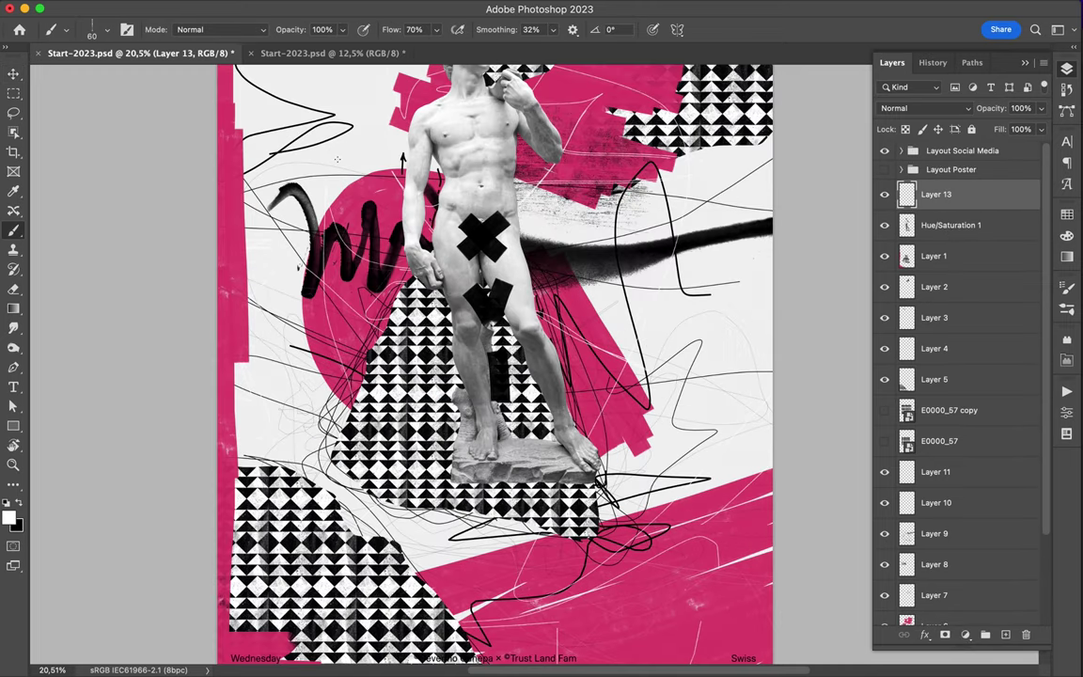
scroll(535, 205, "up", 3)
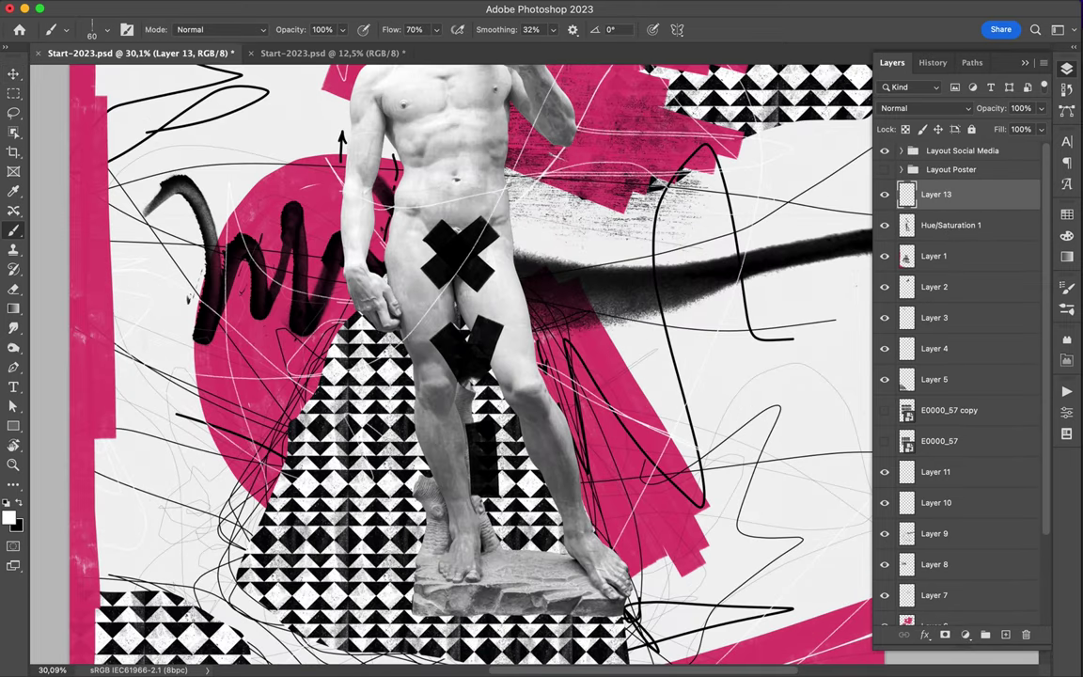
scroll(545, 370, "down", 2)
key("x")
left_click_drag(518, 413, 568, 392)
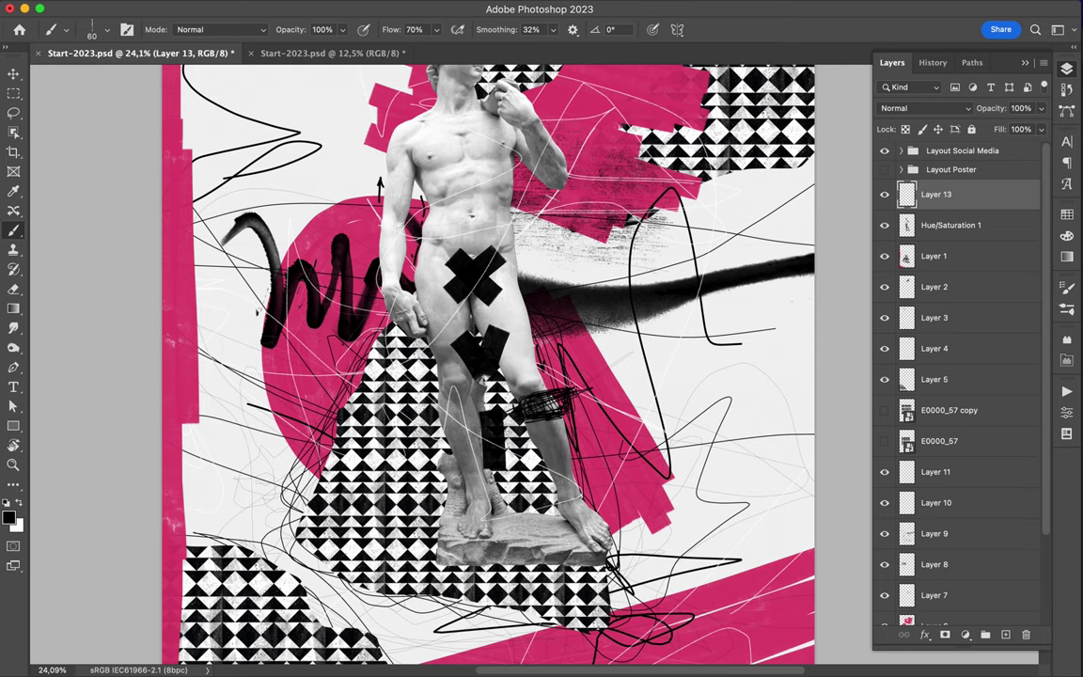
Draw a black circle around the statue's shoulder and hatch its interior
scroll(470, 235, "up", 3)
mouse_move(376, 324)
left_mouse_down()
mouse_move(324, 405)
mouse_move(292, 366)
mouse_move(319, 376)
left_mouse_up()
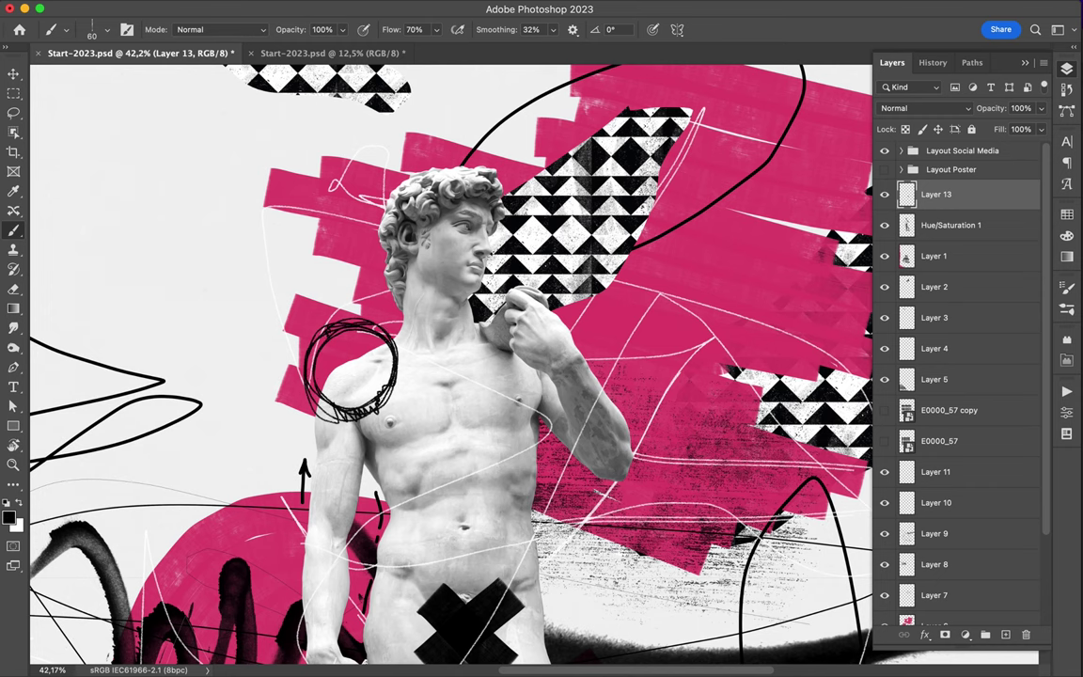
left_click_drag(350, 299, 329, 425)
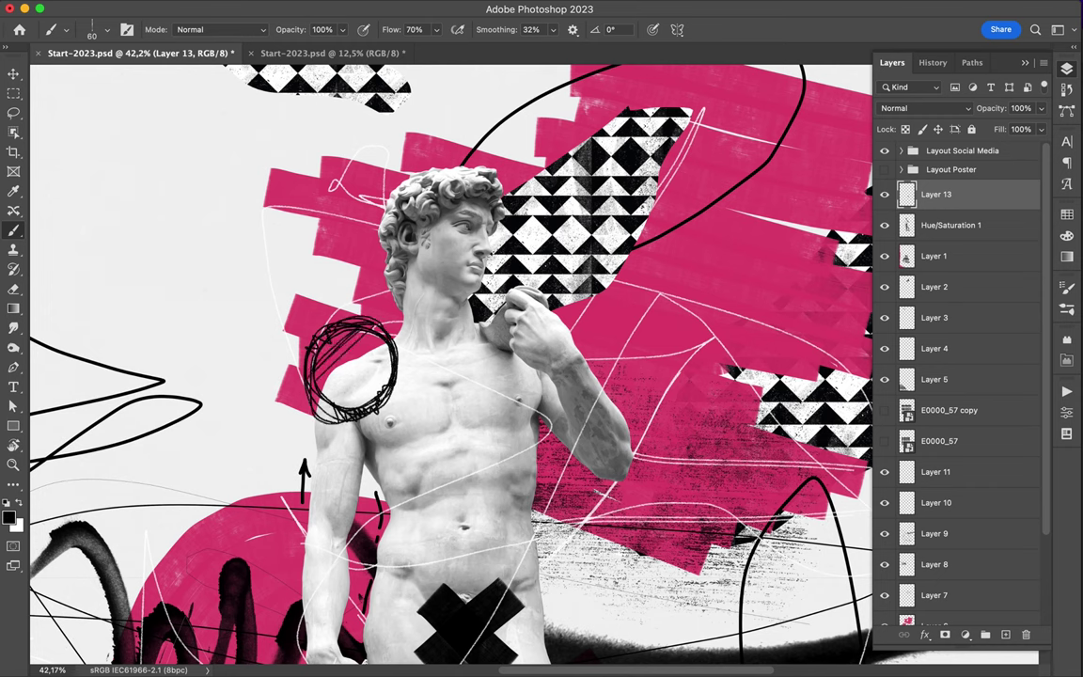
left_click_drag(343, 319, 296, 366)
mouse_move(350, 329)
left_mouse_down()
mouse_move(299, 374)
mouse_move(296, 357)
left_mouse_up()
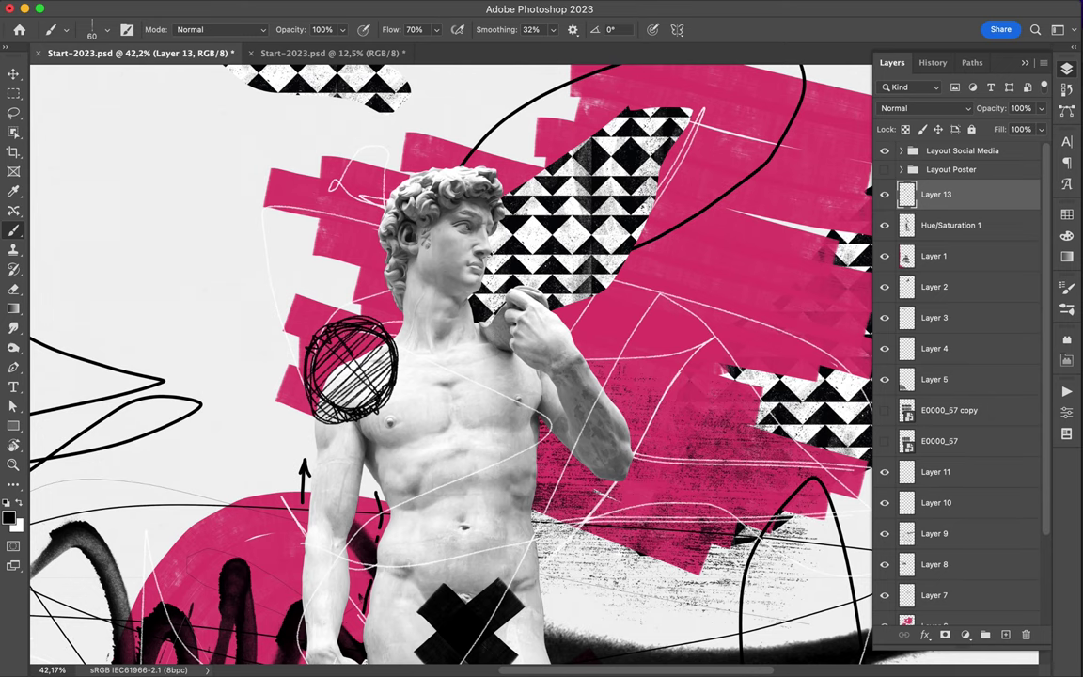
left_click_drag(344, 297, 305, 346)
scroll(451, 366, "down", 3)
scroll(451, 367, "down", 2)
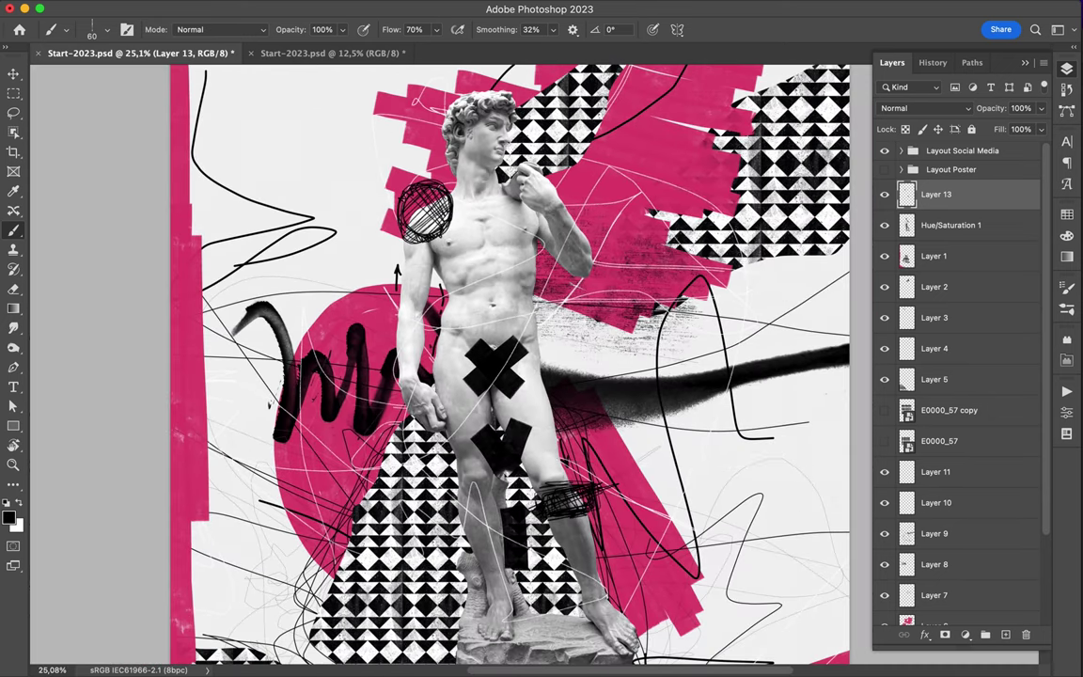
scroll(451, 366, "down", 2)
scroll(451, 367, "down", 1)
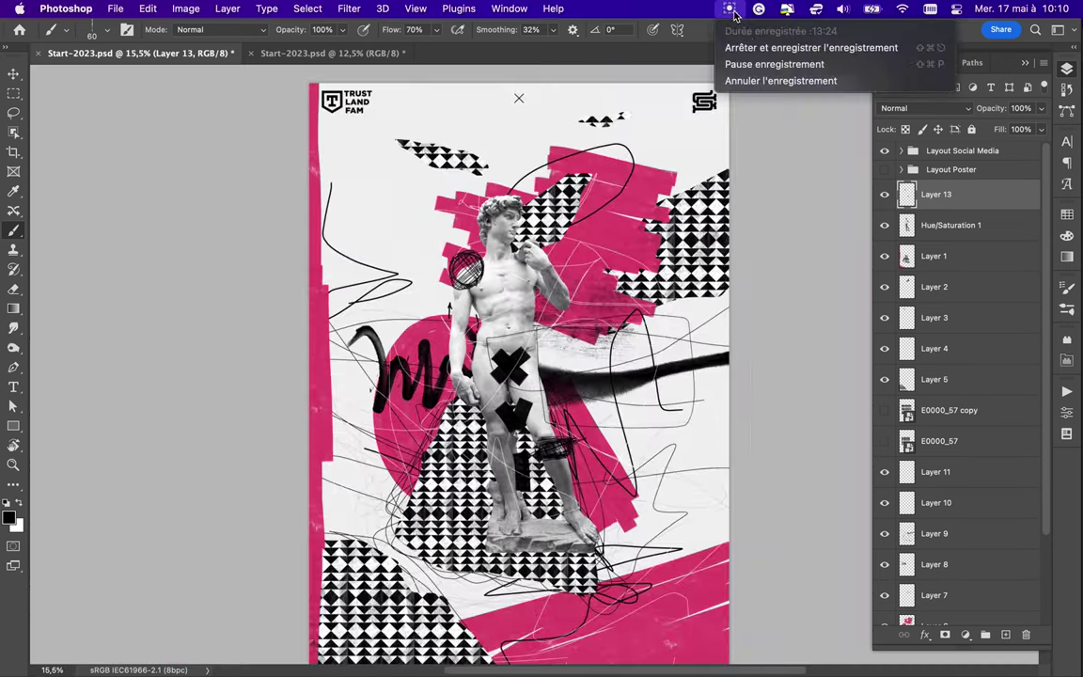
scroll(451, 366, "up", 4)
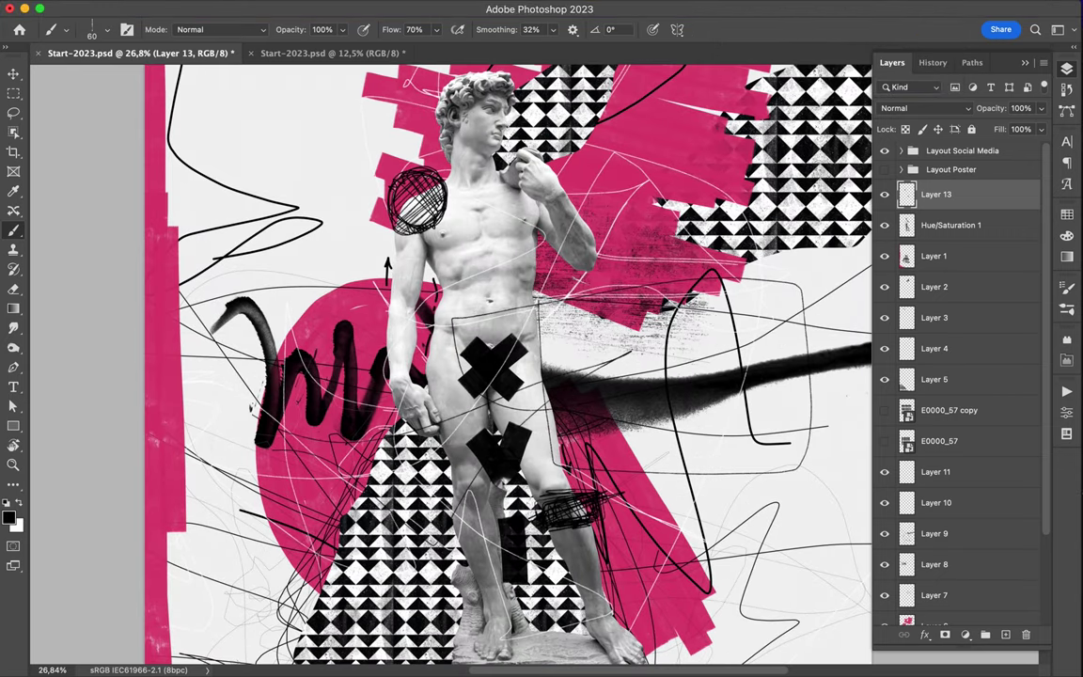
scroll(555, 305, "down", 3)
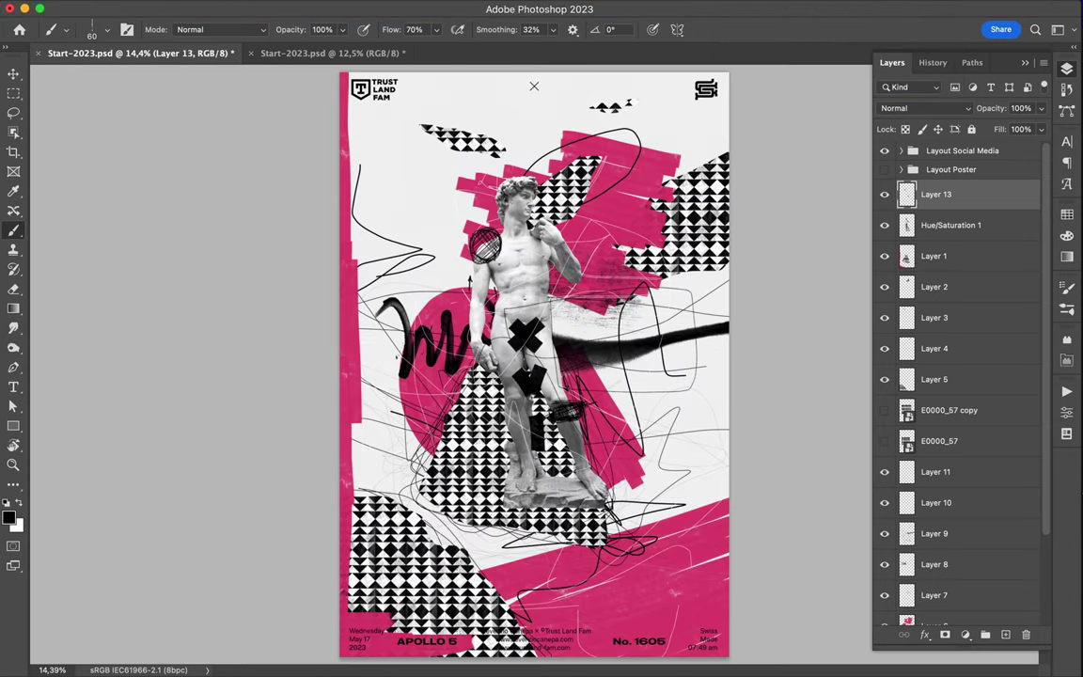
With The Harder They Fall brush on a new layer, paint white strokes over the top-left
left_click(94, 29)
scroll(127, 286, "down", 1)
scroll(129, 270, "up", 3)
double_click(129, 270)
left_click(938, 290)
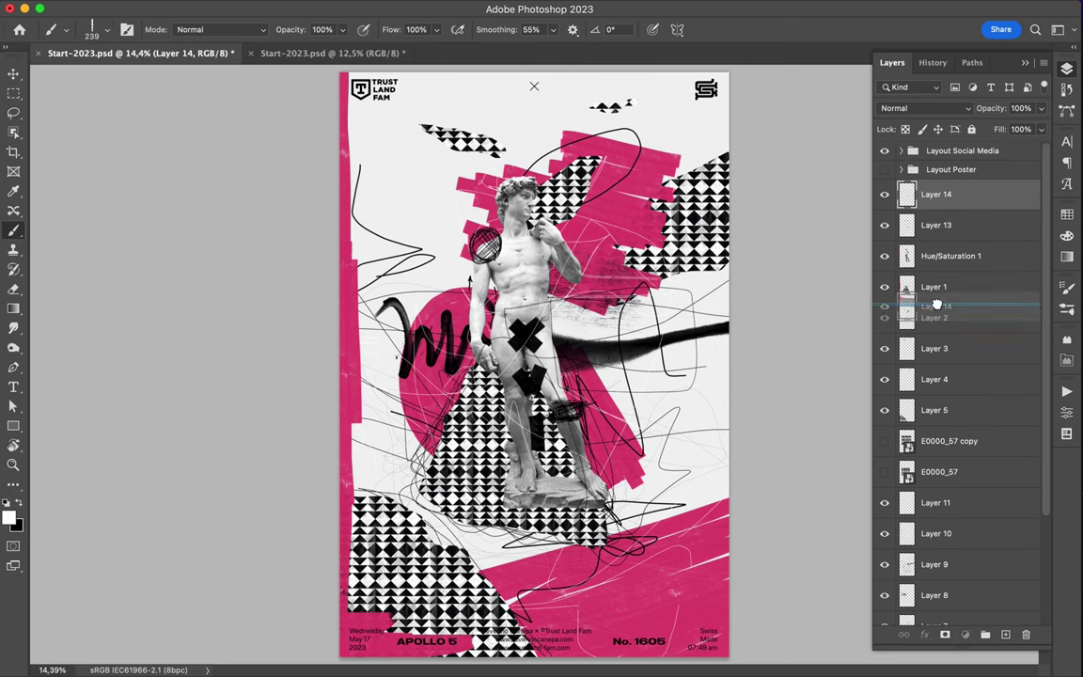
key("super+shift+alt+n")
mouse_move(564, 71)
left_mouse_down()
mouse_move(373, 122)
mouse_move(348, 174)
mouse_move(413, 122)
mouse_move(441, 114)
left_mouse_up()
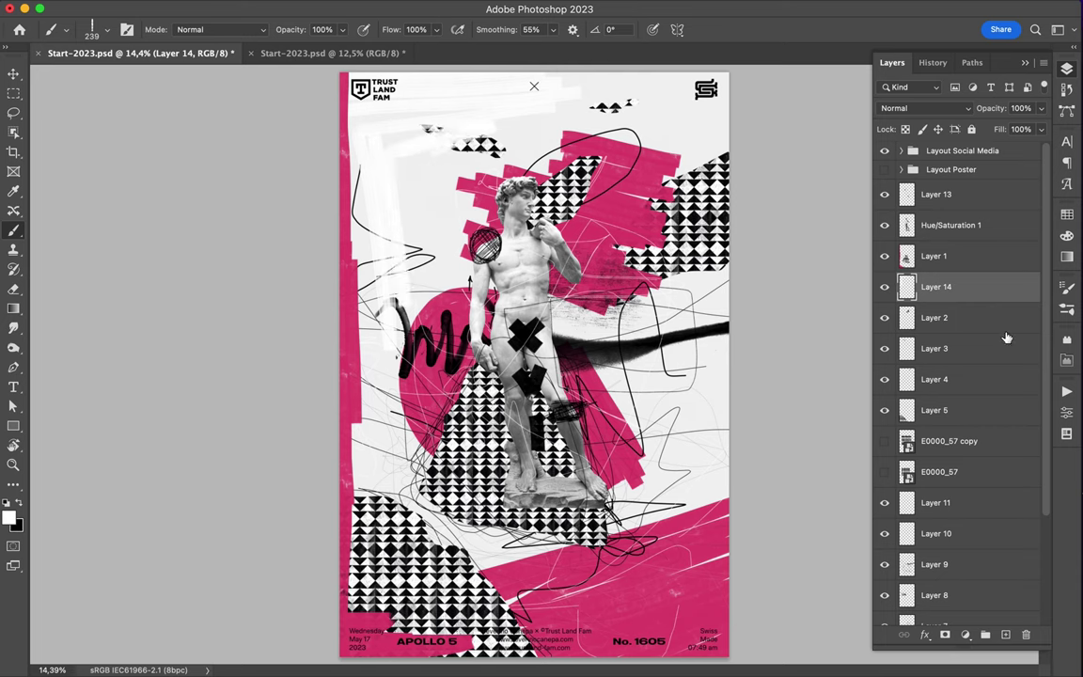
Streak white over the left edge and lower pink band, move Layer 14 below Layer 7, save
left_click_drag(940, 286, 929, 428)
mouse_move(376, 104)
left_mouse_down()
mouse_move(320, 188)
mouse_move(329, 329)
mouse_move(428, 164)
left_mouse_up()
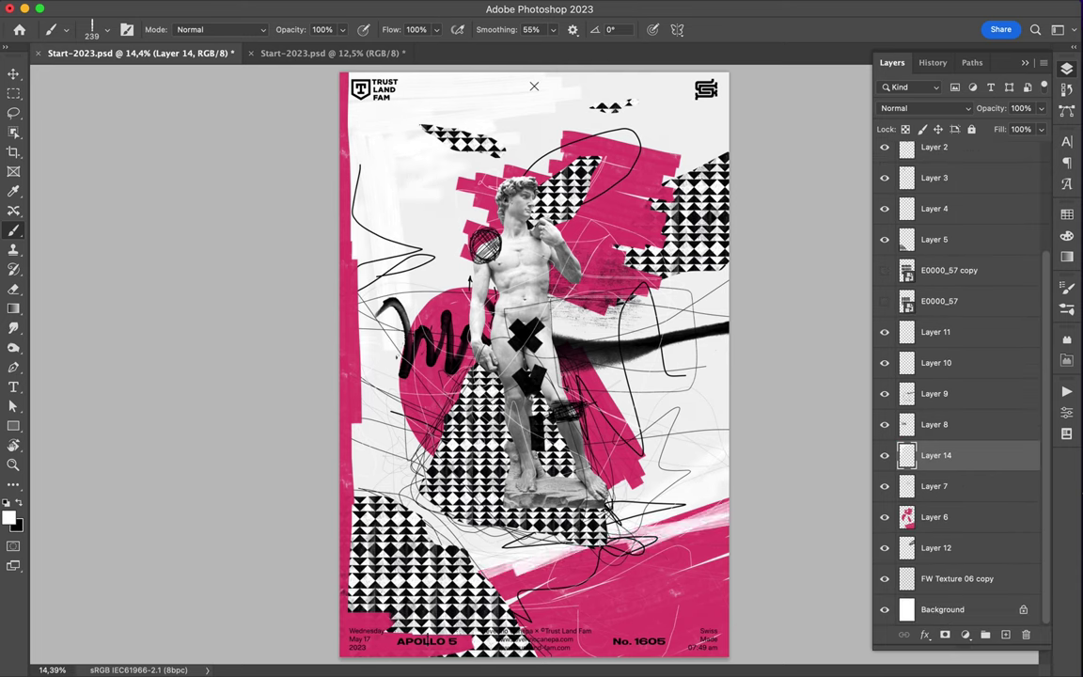
left_click_drag(508, 592, 773, 477)
left_click_drag(980, 463, 981, 500)
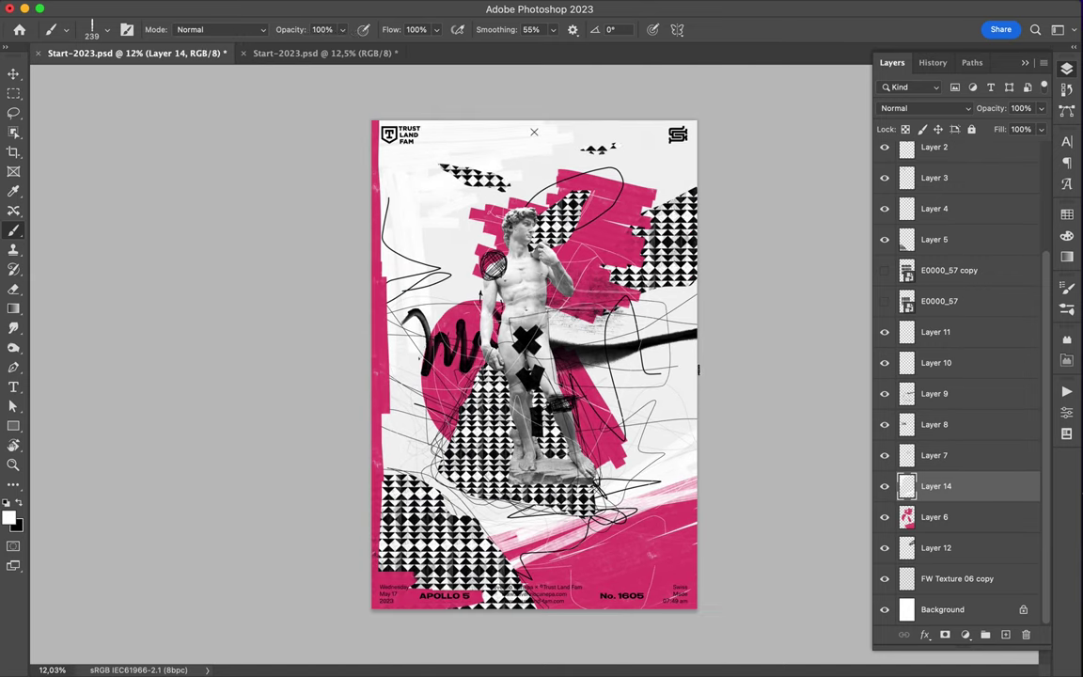
key("ctrl+s")
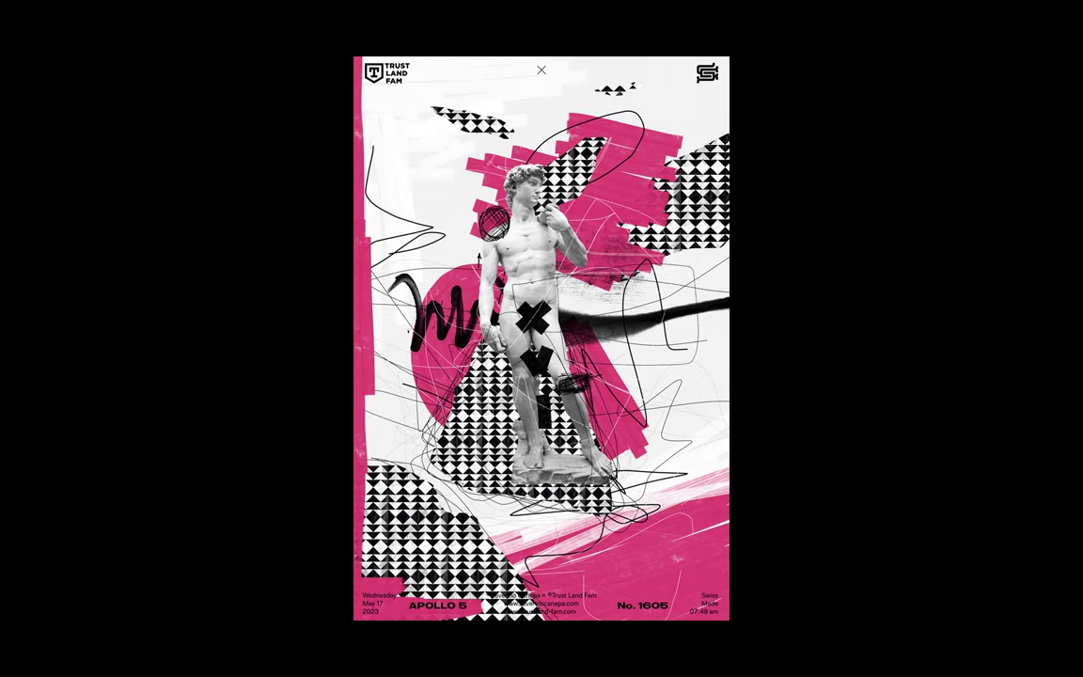